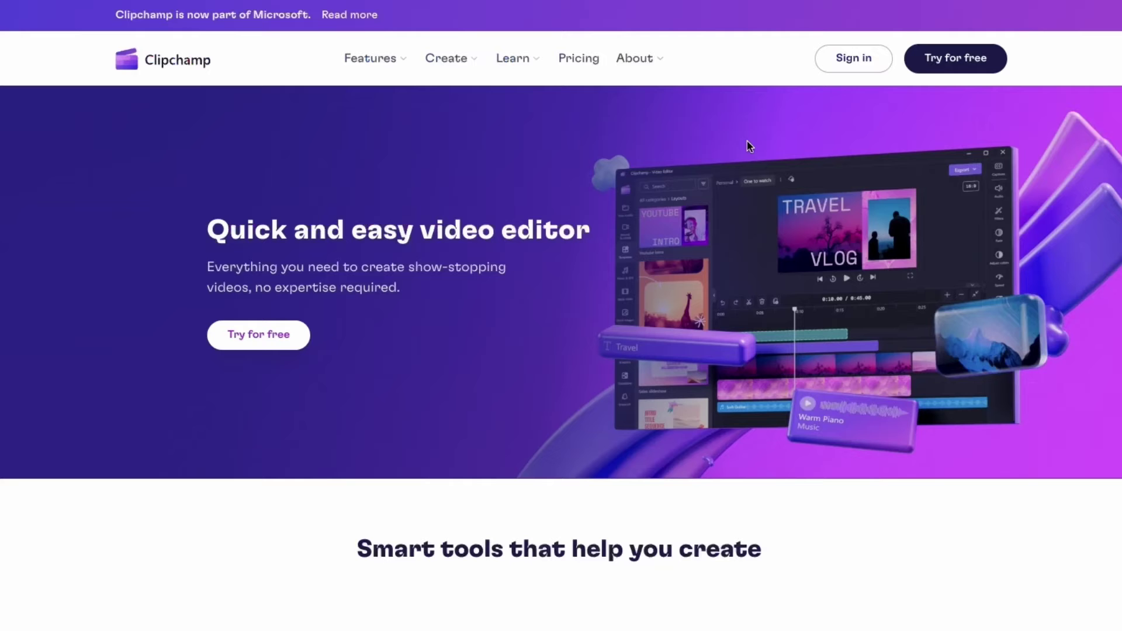
Sign in to Clipchamp for free to reach the editor's home dashboard
{"action": "left_click", "coordinate": [856, 58]}
{"action": "left_click", "coordinate": [949, 66]}
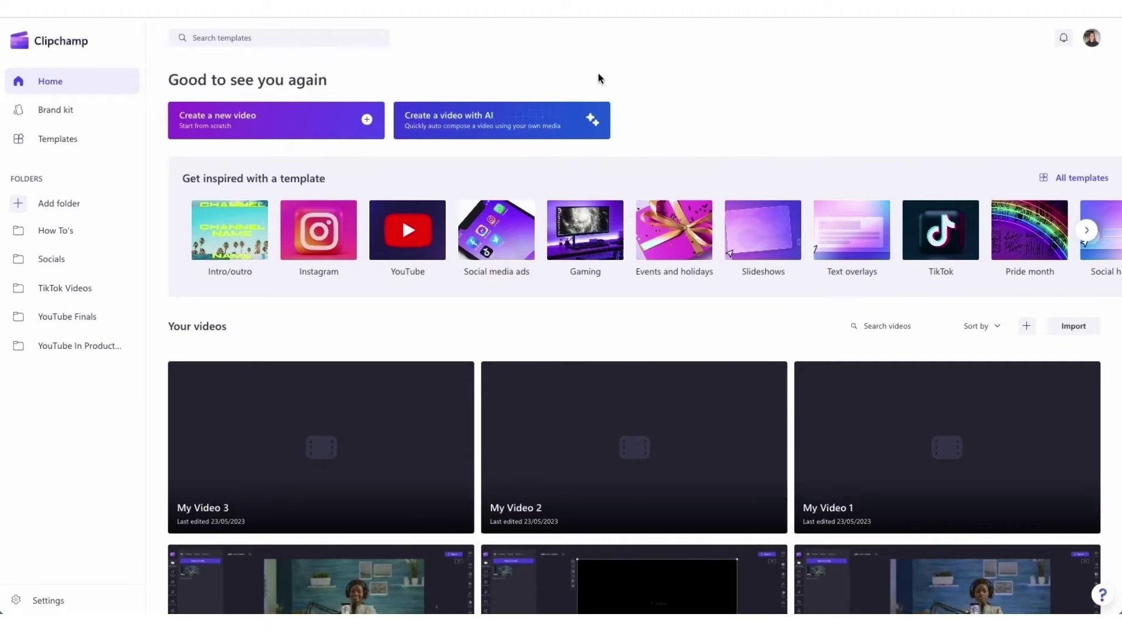
Create a new video, import My video.mp4, and place it on the timeline
{"action": "left_click", "coordinate": [225, 121]}
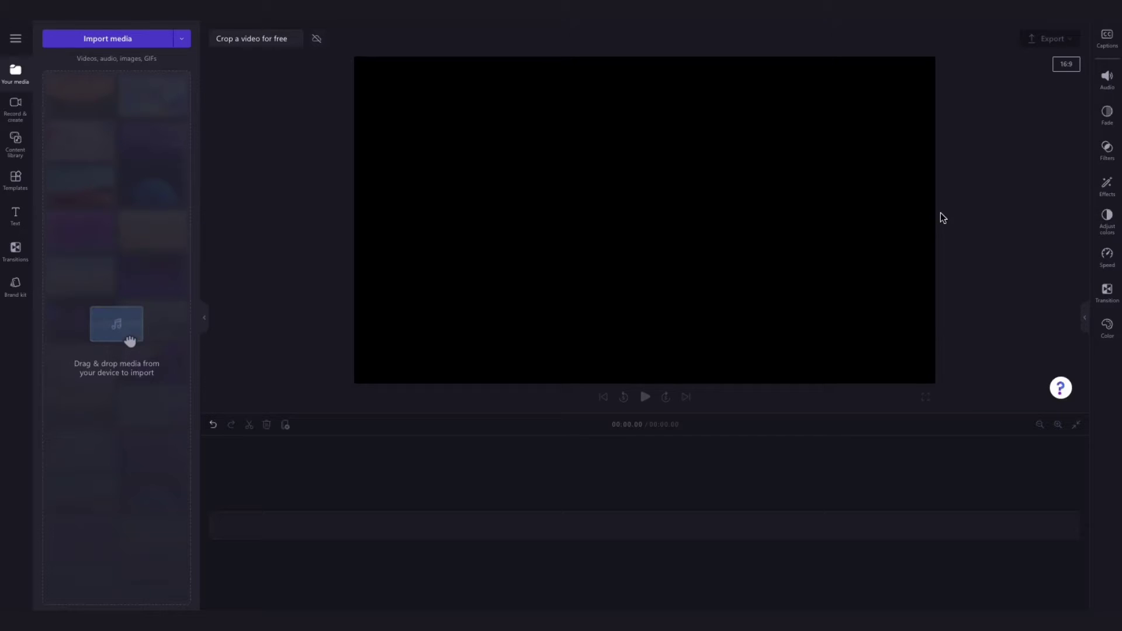
{"action": "left_click", "coordinate": [111, 41]}
{"action": "left_click", "coordinate": [355, 145]}
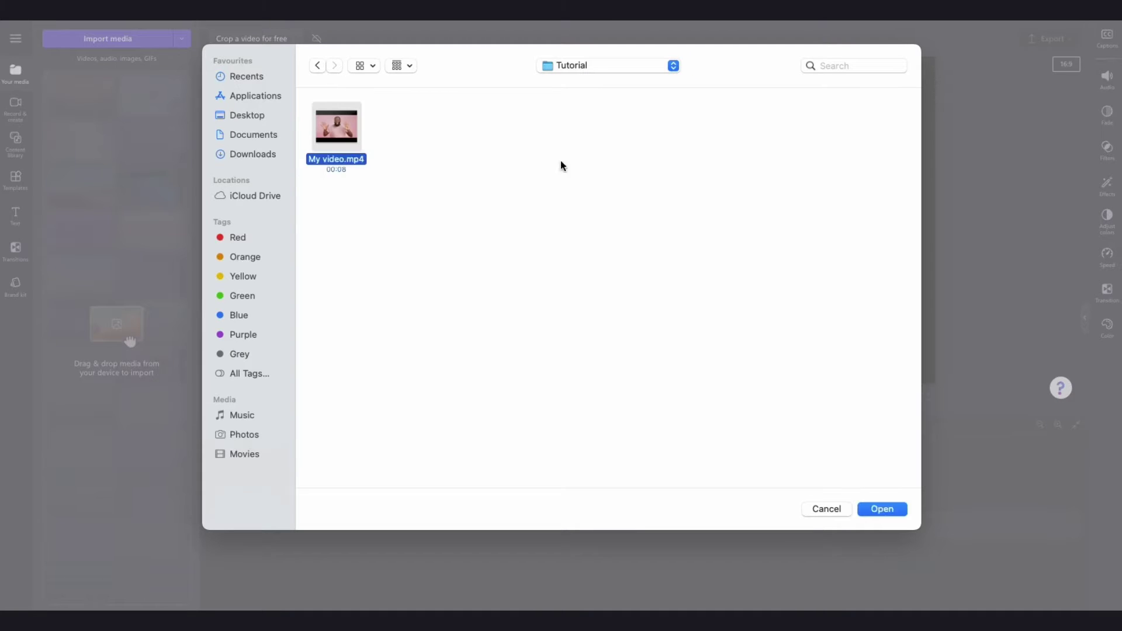
{"action": "left_click", "coordinate": [883, 509]}
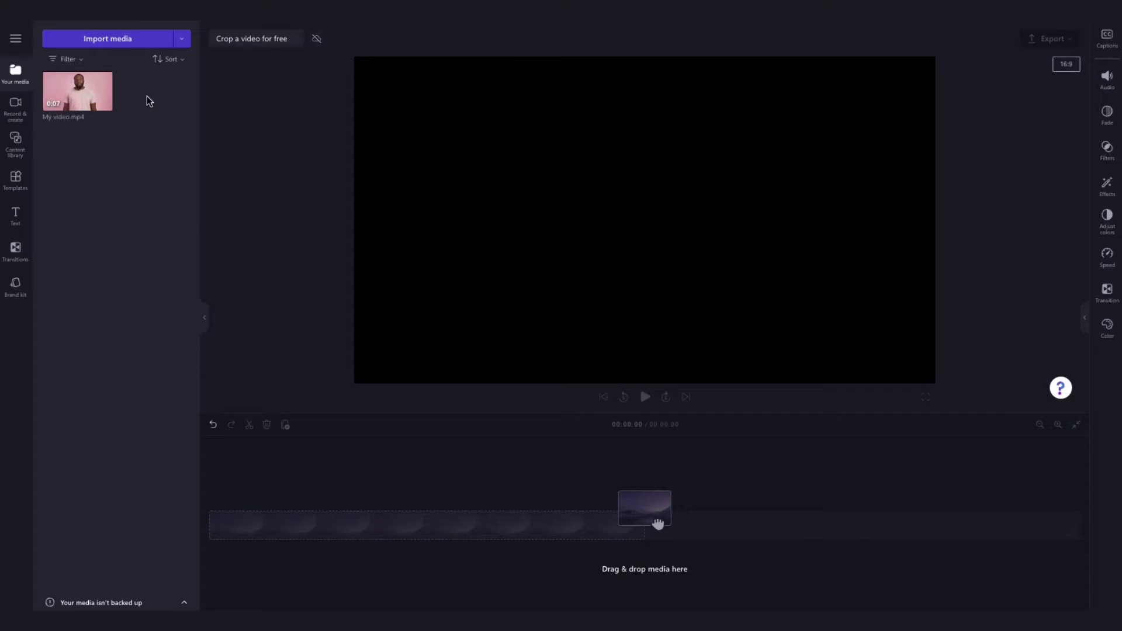
{"action": "left_click_drag", "start_coordinate": [78, 91], "coordinate": [263, 529]}
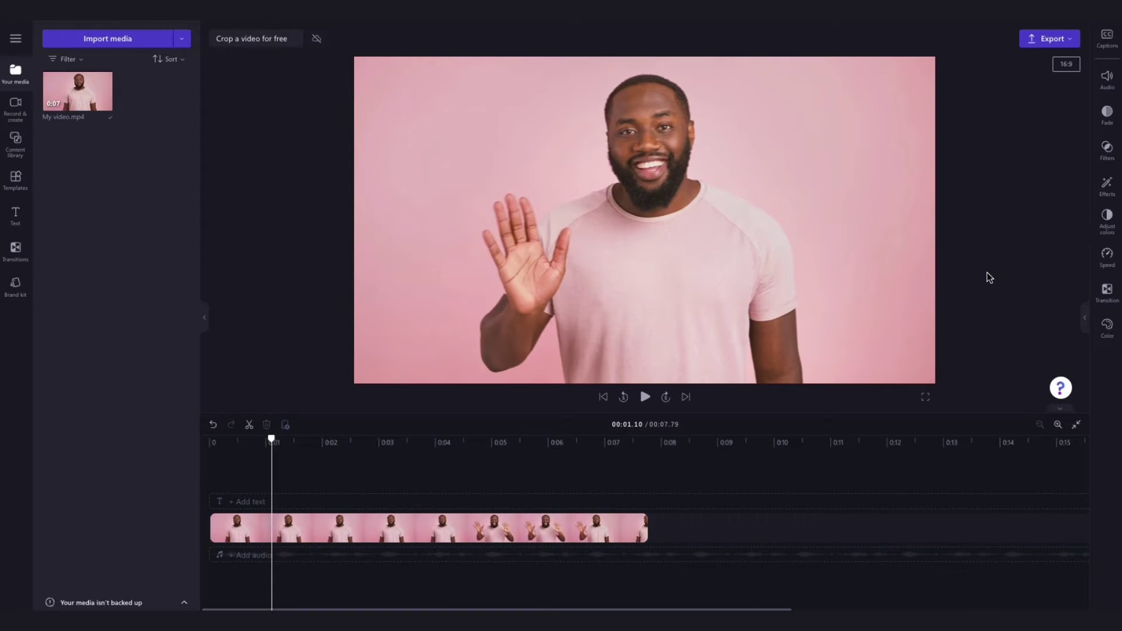
Crop the clip's left, top, right and bottom edges to a near-square frame around the man
{"action": "left_click", "coordinate": [593, 529]}
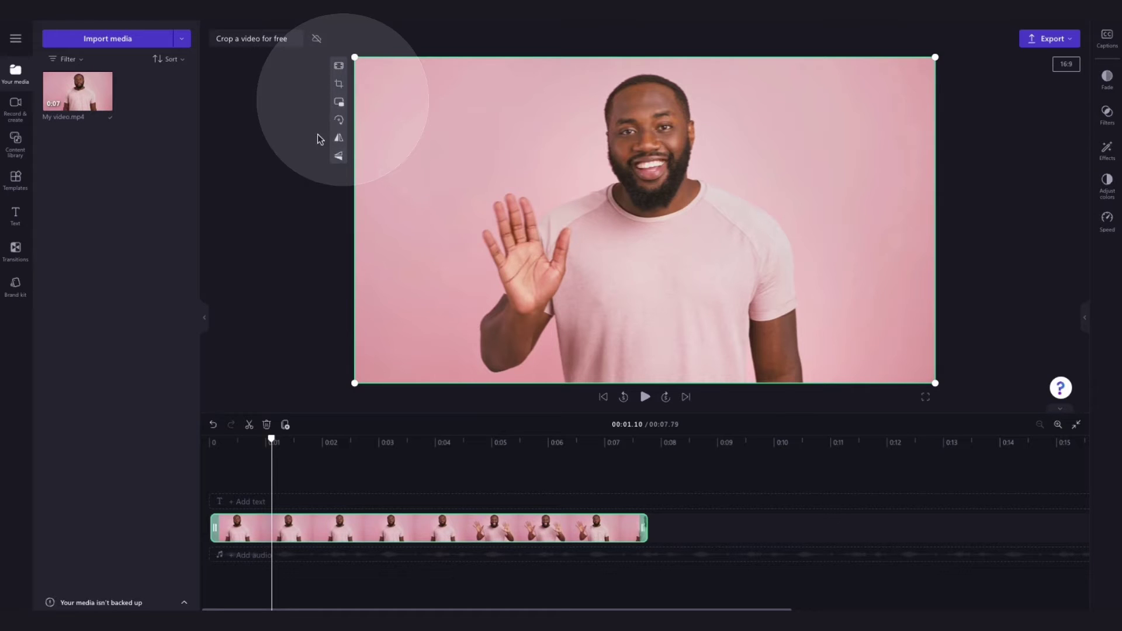
{"action": "left_click", "coordinate": [339, 83]}
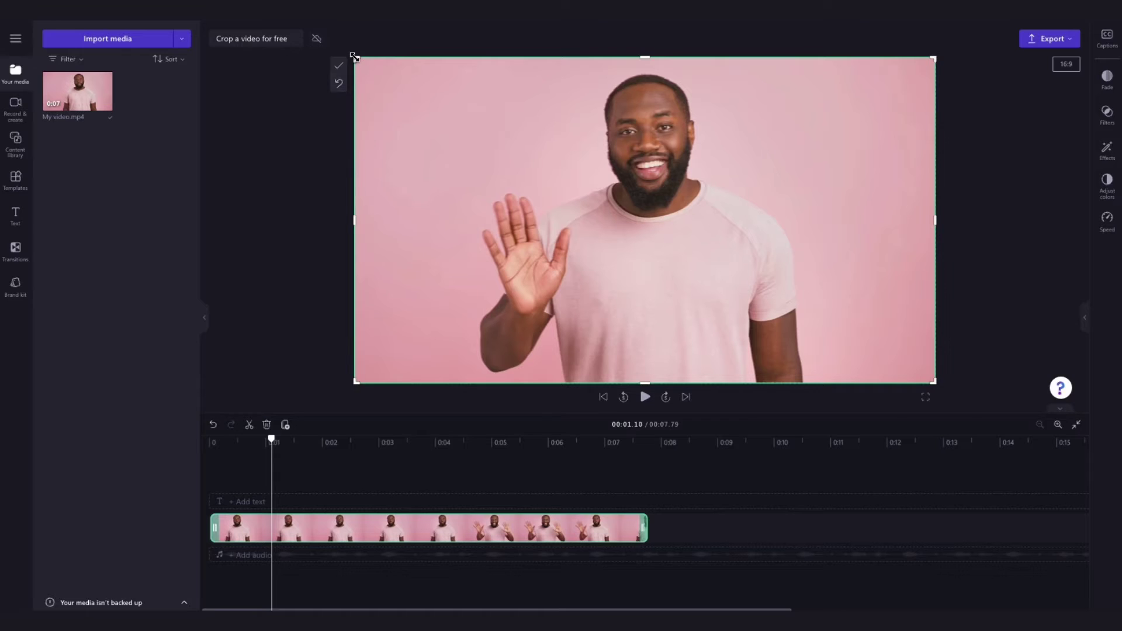
{"action": "left_click_drag", "start_coordinate": [354, 56], "coordinate": [475, 69]}
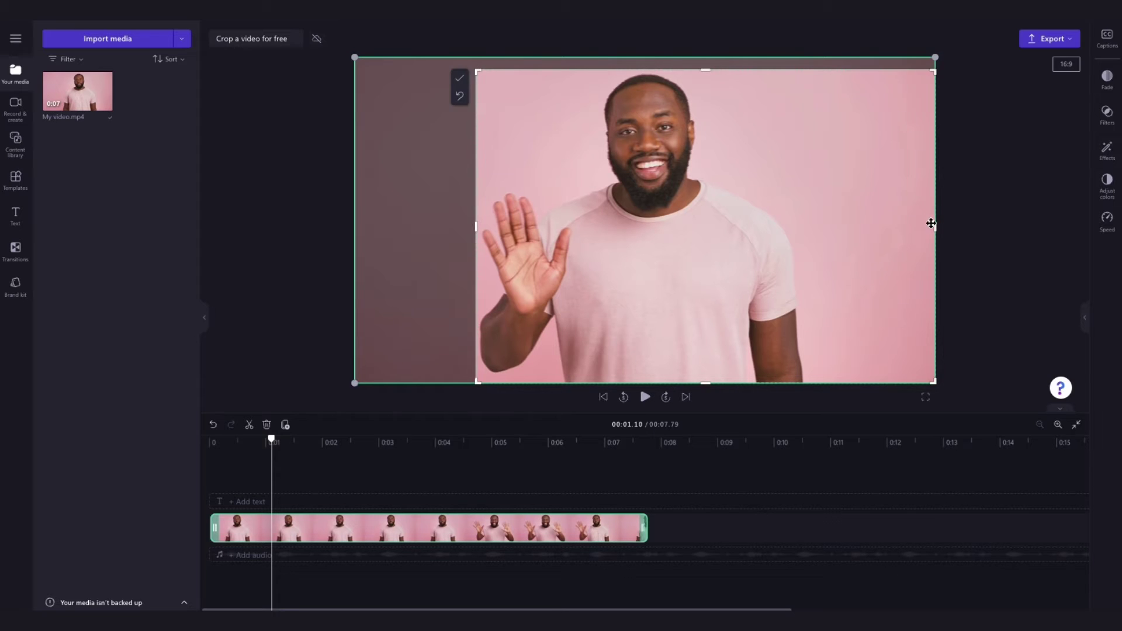
{"action": "left_click_drag", "start_coordinate": [931, 223], "coordinate": [807, 227]}
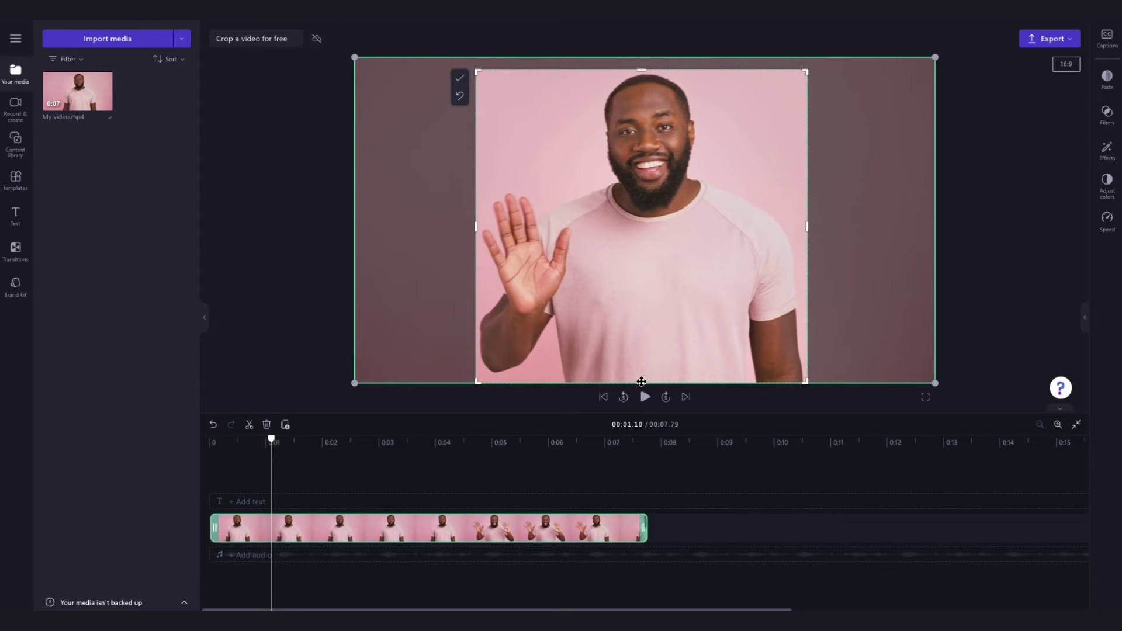
{"action": "left_click_drag", "start_coordinate": [641, 381], "coordinate": [643, 370]}
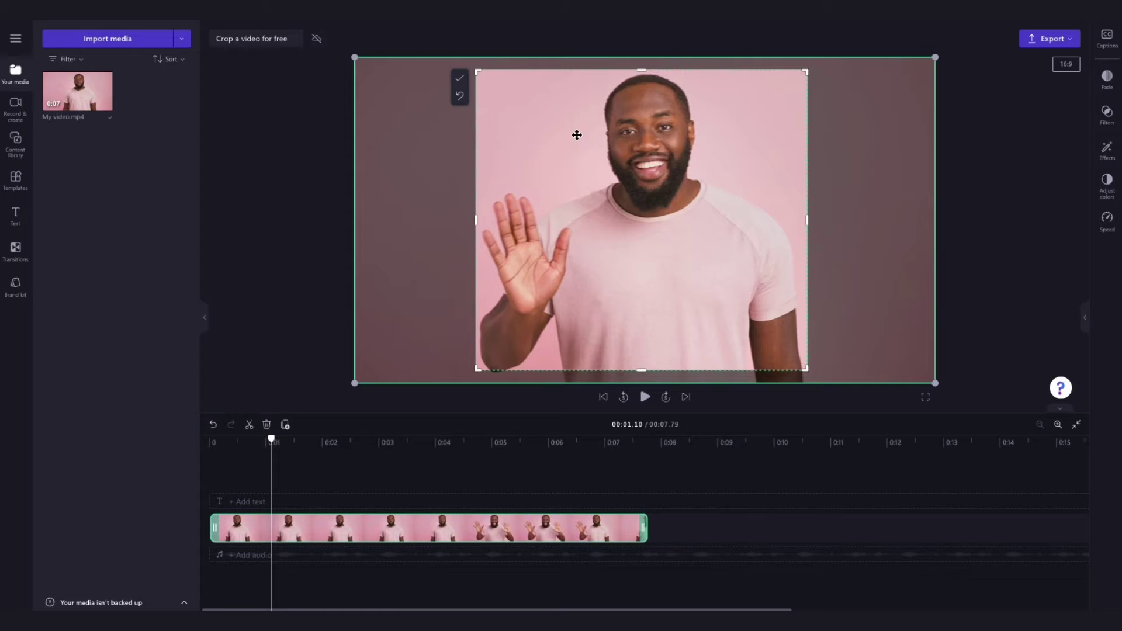
{"action": "left_click", "coordinate": [461, 79]}
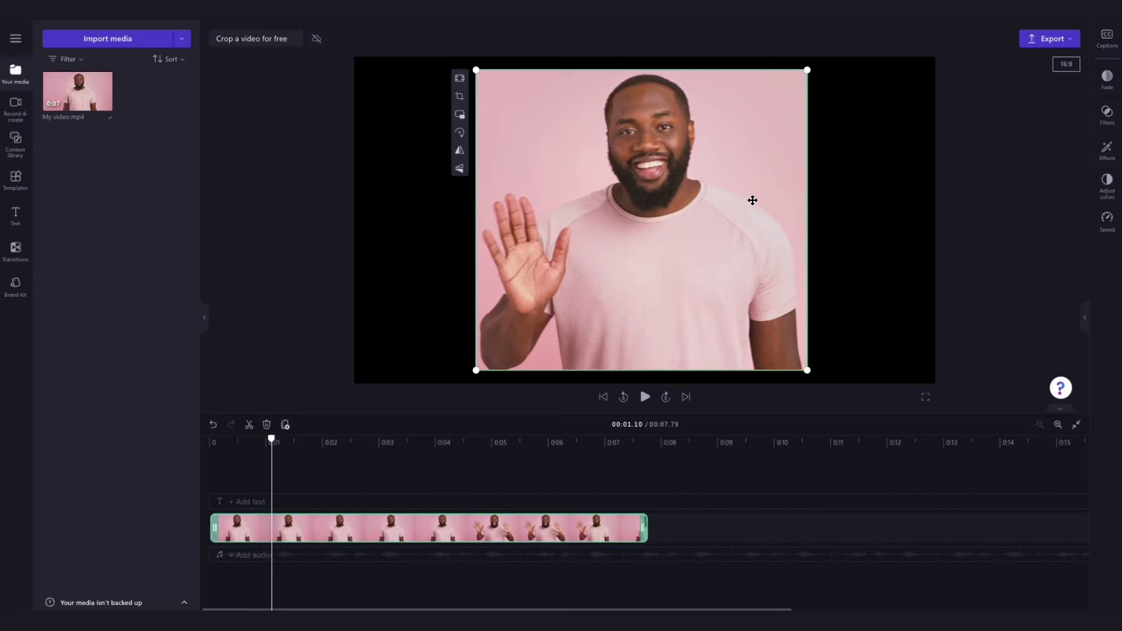
{"action": "left_click", "coordinate": [459, 96]}
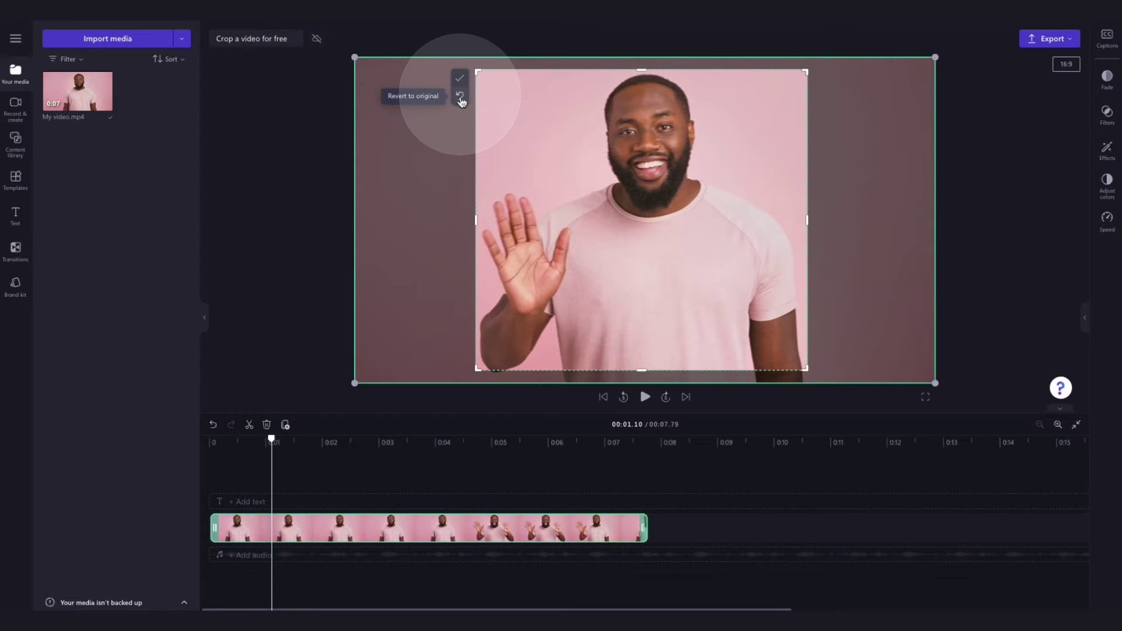
{"action": "left_click", "coordinate": [460, 97]}
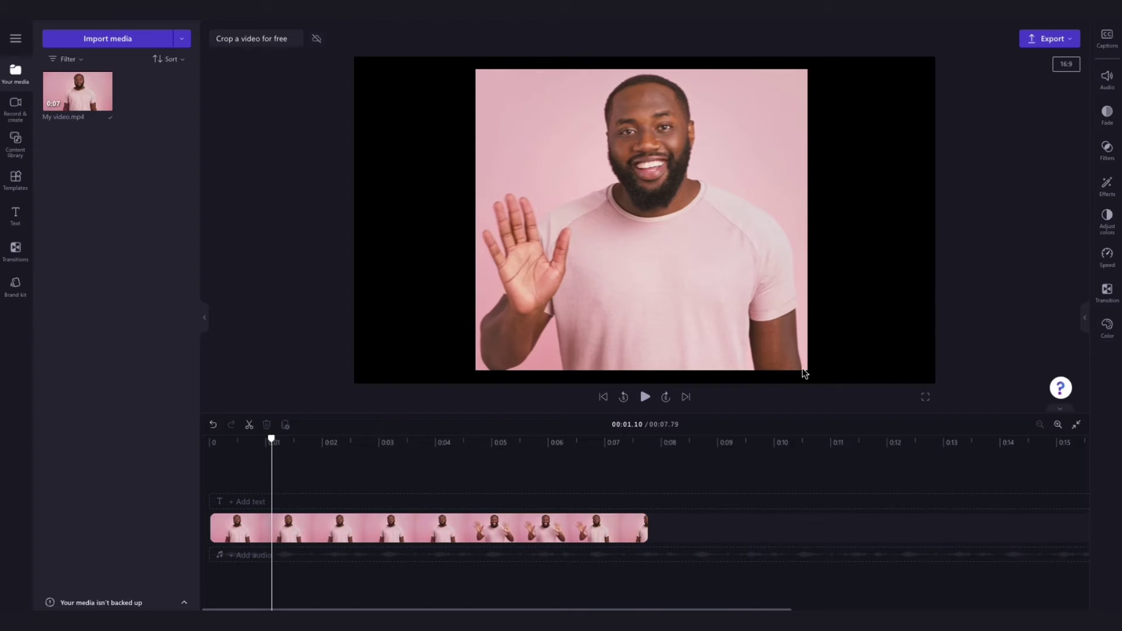
Shrink the clip in the preview and move it across the canvas
{"action": "left_click", "coordinate": [624, 526]}
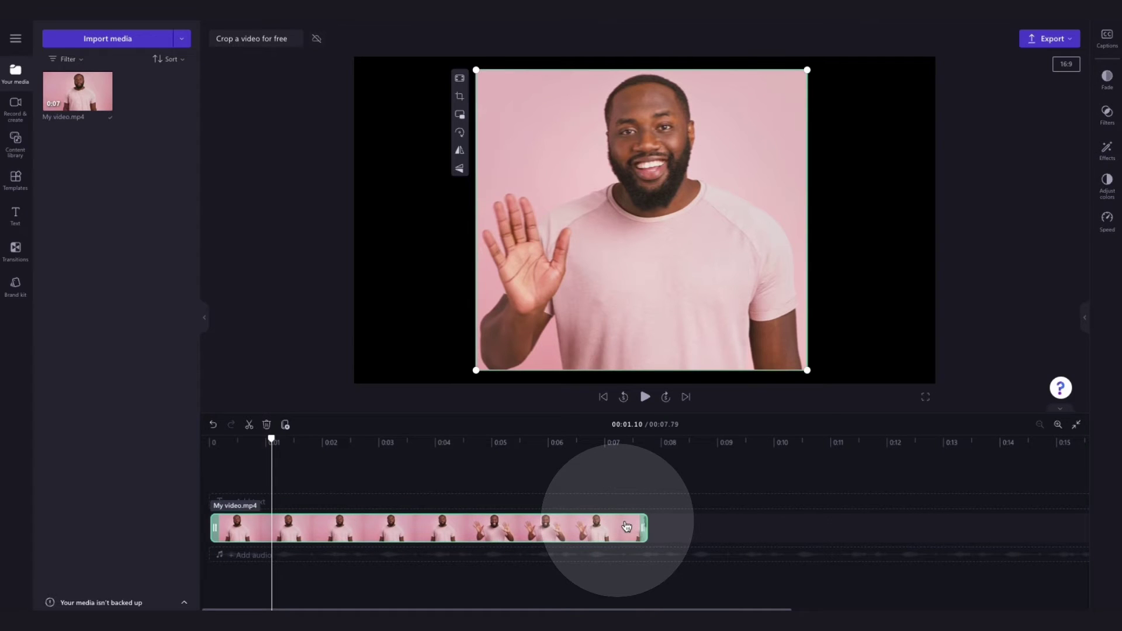
{"action": "left_click", "coordinate": [703, 202]}
{"action": "left_click_drag", "start_coordinate": [703, 201], "coordinate": [736, 203]}
{"action": "left_click", "coordinate": [795, 101]}
{"action": "left_click_drag", "start_coordinate": [830, 63], "coordinate": [689, 278]}
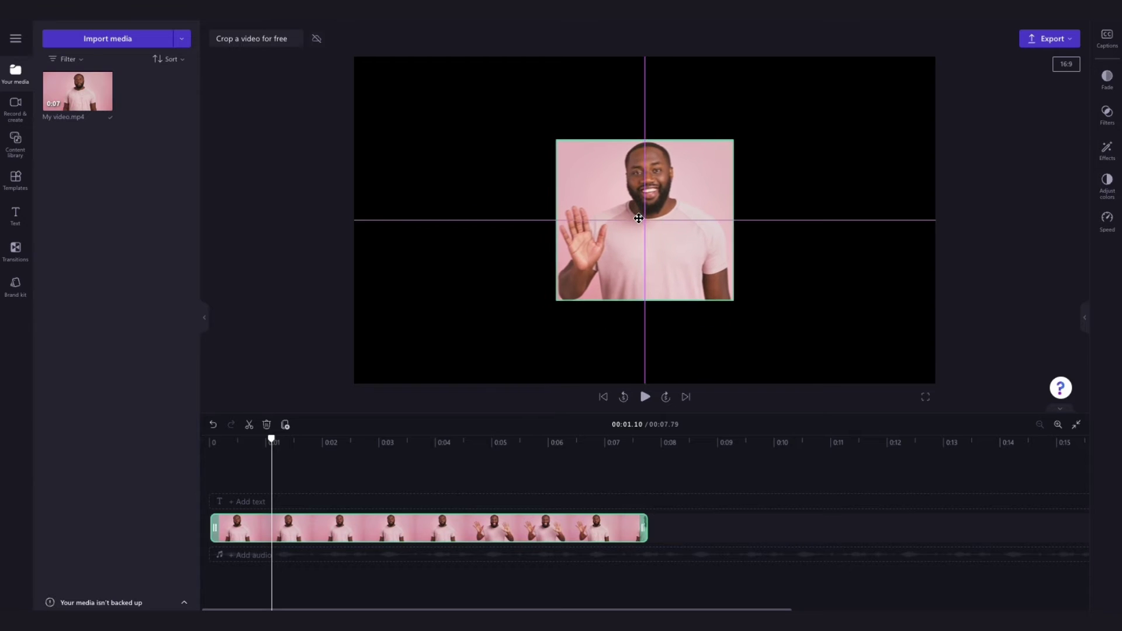
Adjust the clip's fit to the frame and shift it down to show more of his head
{"action": "left_click", "coordinate": [919, 98]}
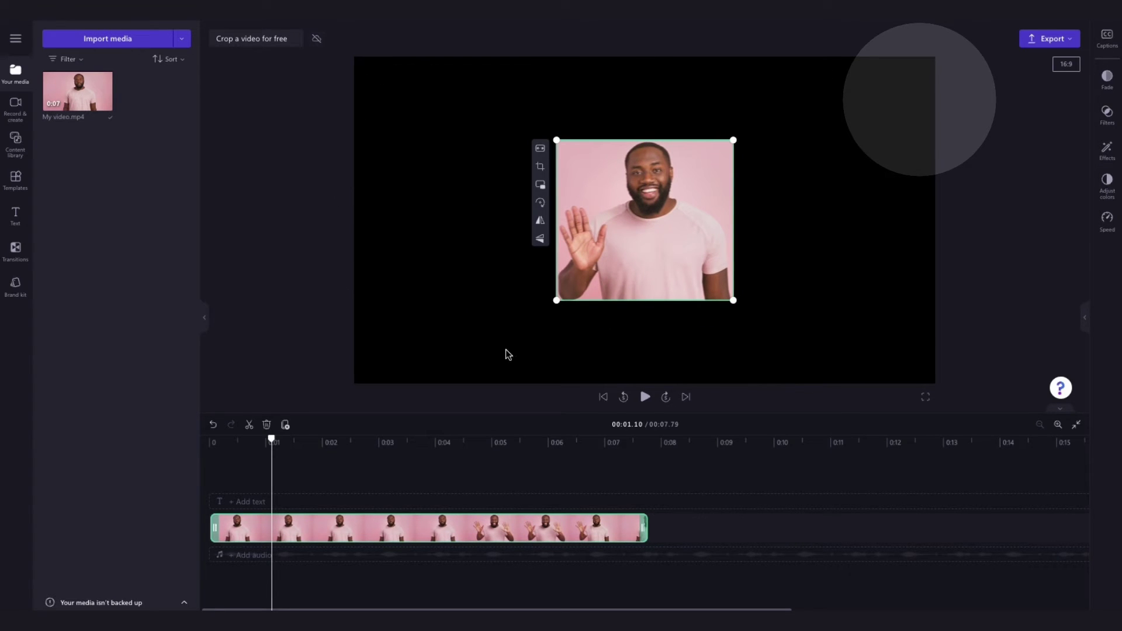
{"action": "left_click", "coordinate": [539, 150]}
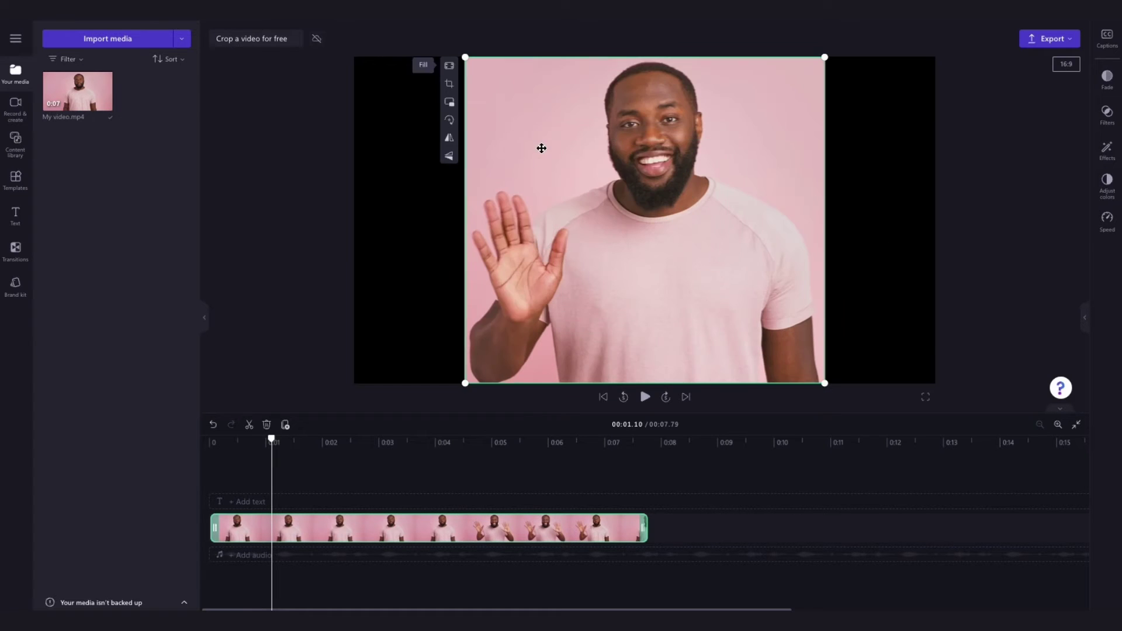
{"action": "left_click", "coordinate": [449, 67]}
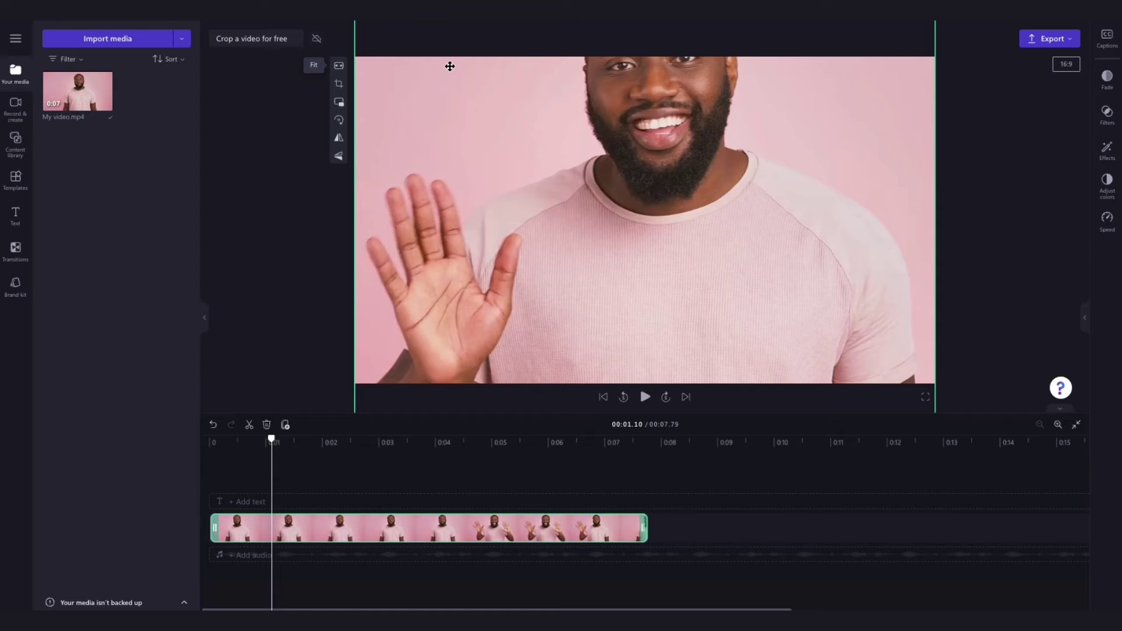
{"action": "left_click_drag", "start_coordinate": [814, 103], "coordinate": [795, 198]}
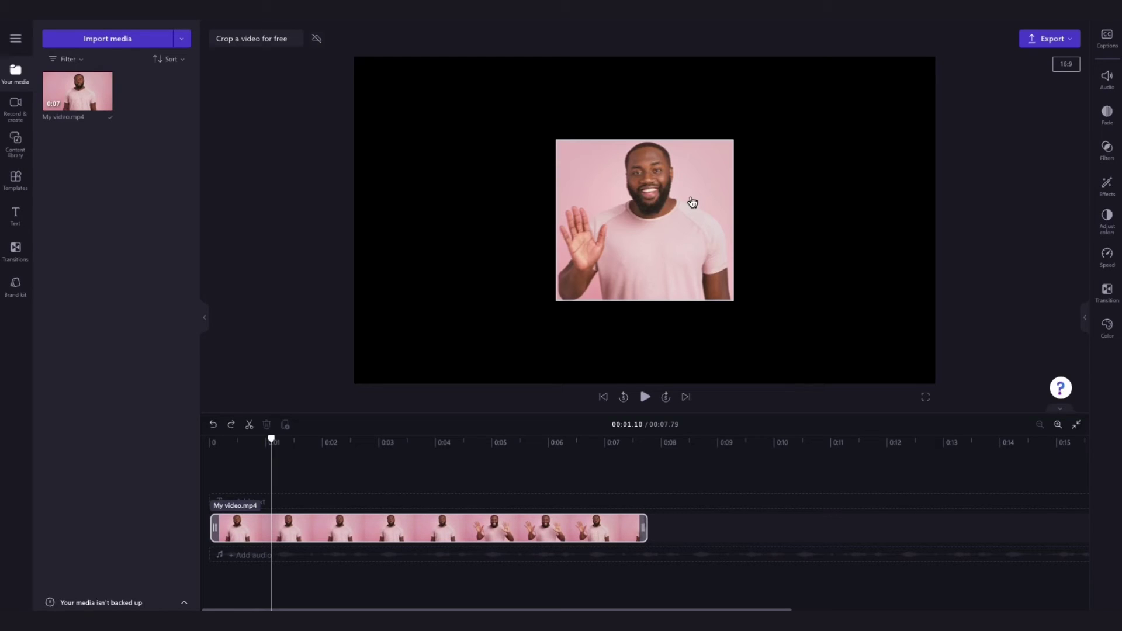
Browse the content library's Visuals to the Backgrounds category
{"action": "left_click", "coordinate": [6, 151]}
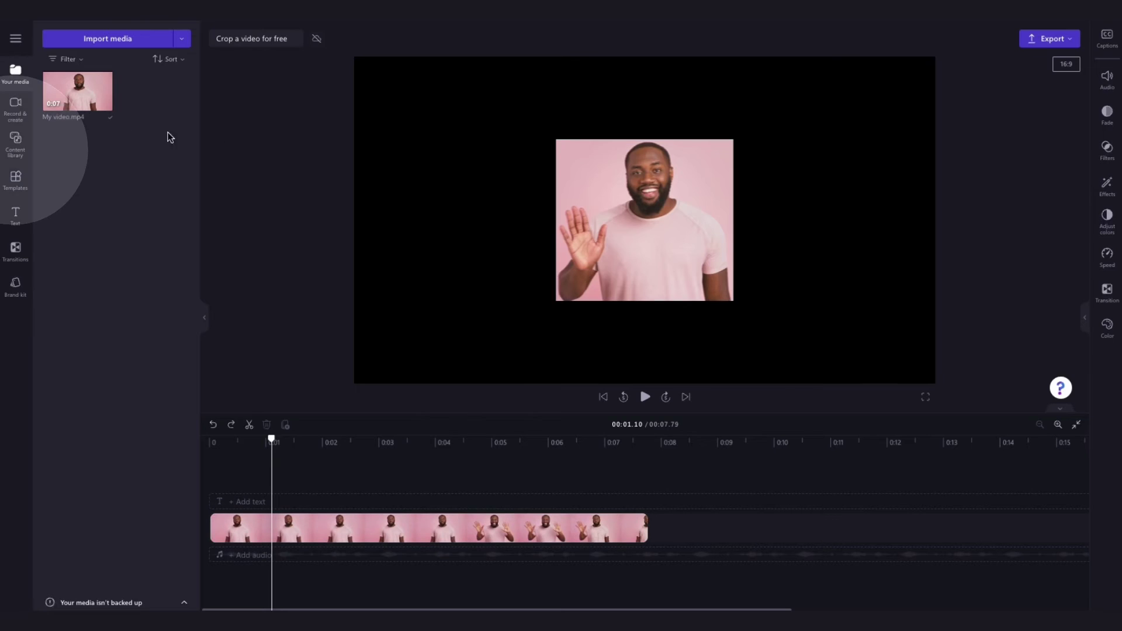
{"action": "left_click", "coordinate": [124, 51]}
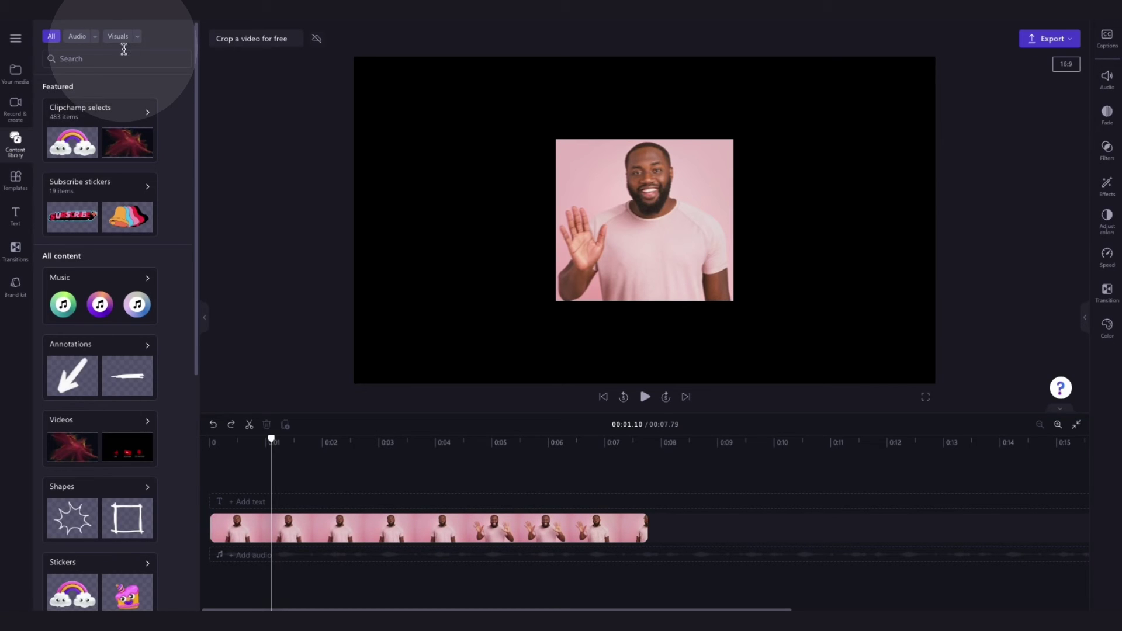
{"action": "left_click", "coordinate": [136, 39]}
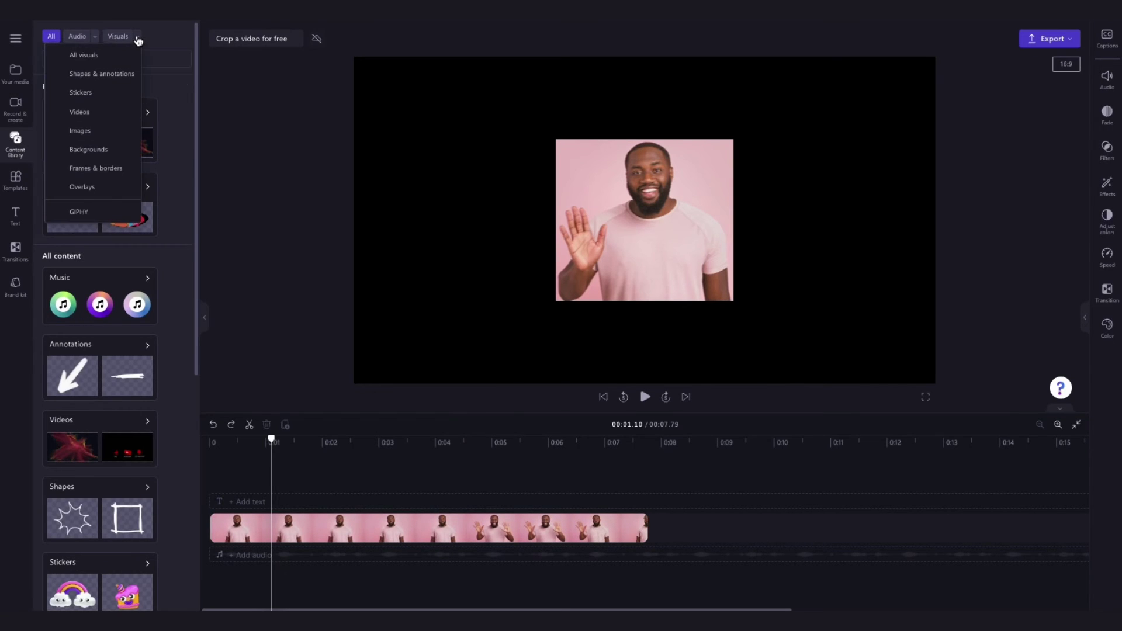
{"action": "left_click", "coordinate": [77, 154]}
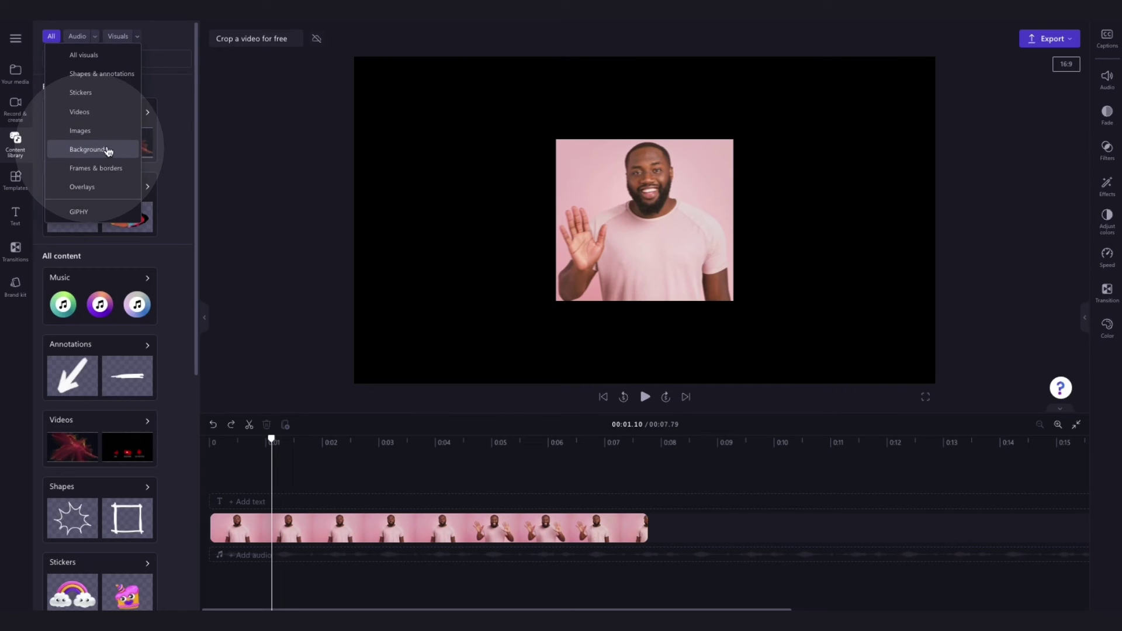
{"action": "left_click", "coordinate": [82, 59]}
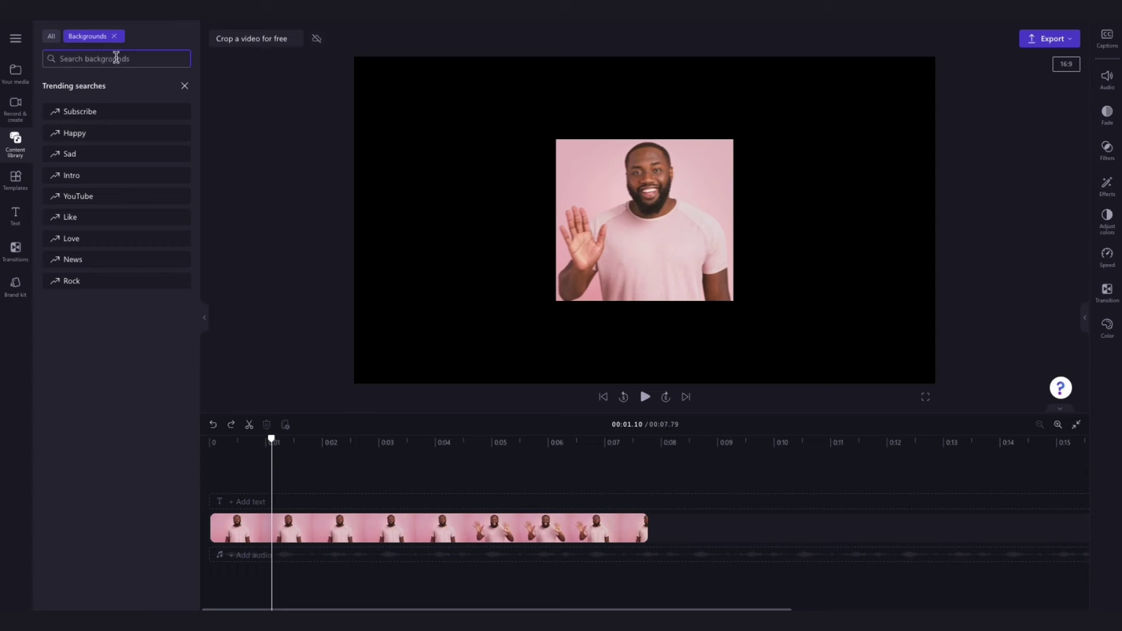
{"action": "left_click", "coordinate": [185, 86]}
{"action": "scroll", "coordinate": [181, 234], "scroll_direction": "down", "scroll_amount": 2}
{"action": "scroll", "coordinate": [180, 234], "scroll_direction": "down", "scroll_amount": 3}
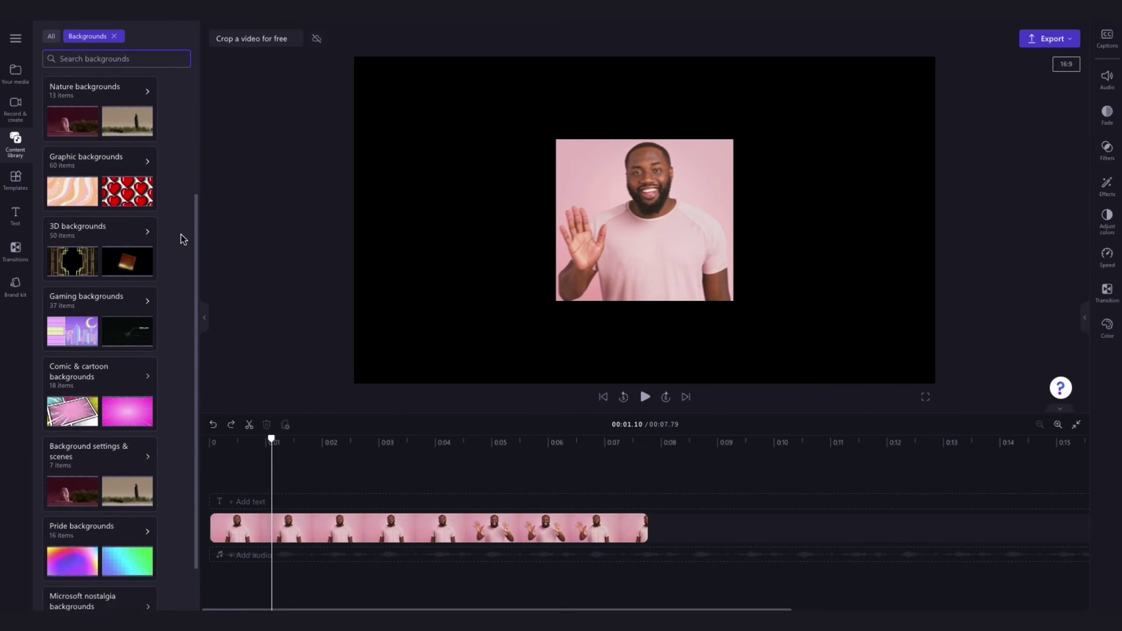
{"action": "scroll", "coordinate": [180, 234], "scroll_direction": "up", "scroll_amount": 2}
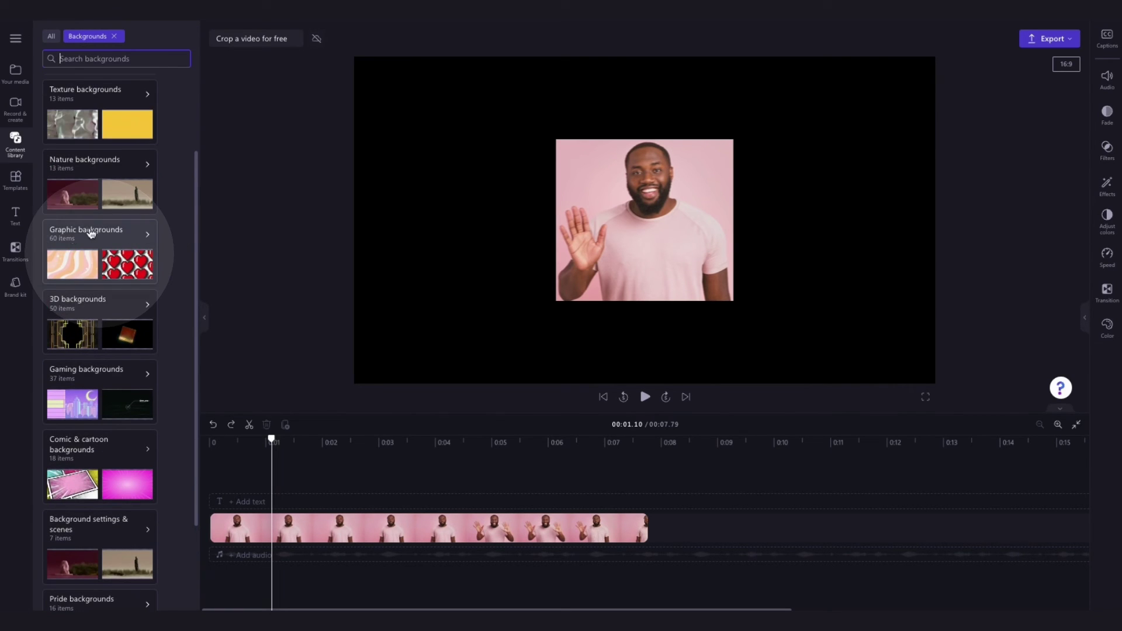
Add the pink grid from Graphic backgrounds on a track beneath the clip, then preview playback
{"action": "left_click", "coordinate": [135, 240]}
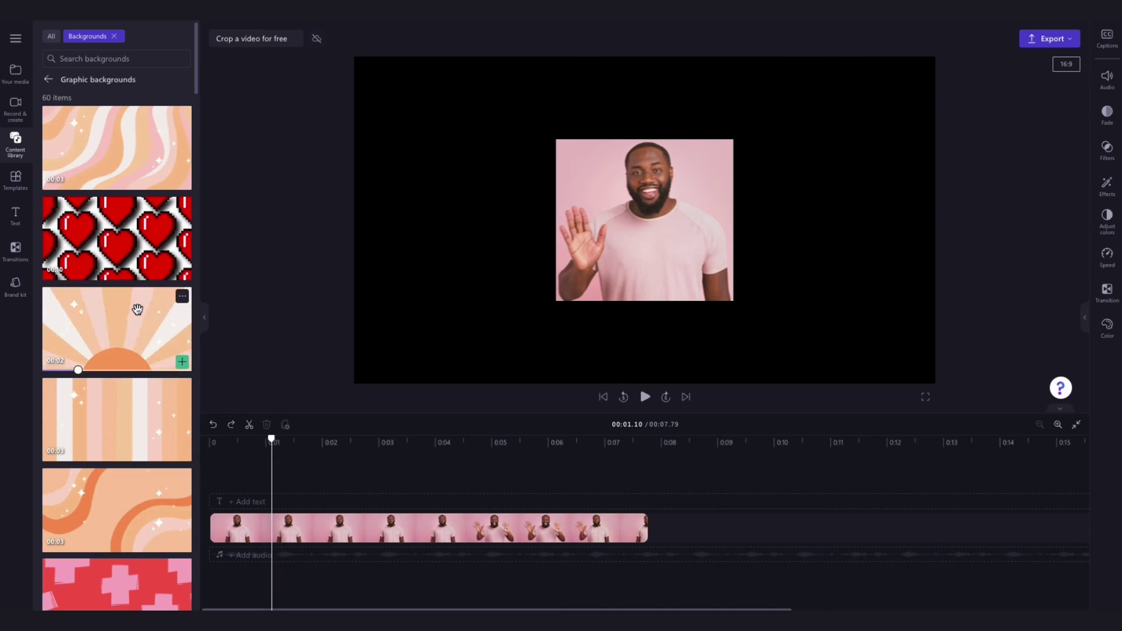
{"action": "scroll", "coordinate": [135, 491], "scroll_direction": "down", "scroll_amount": 2}
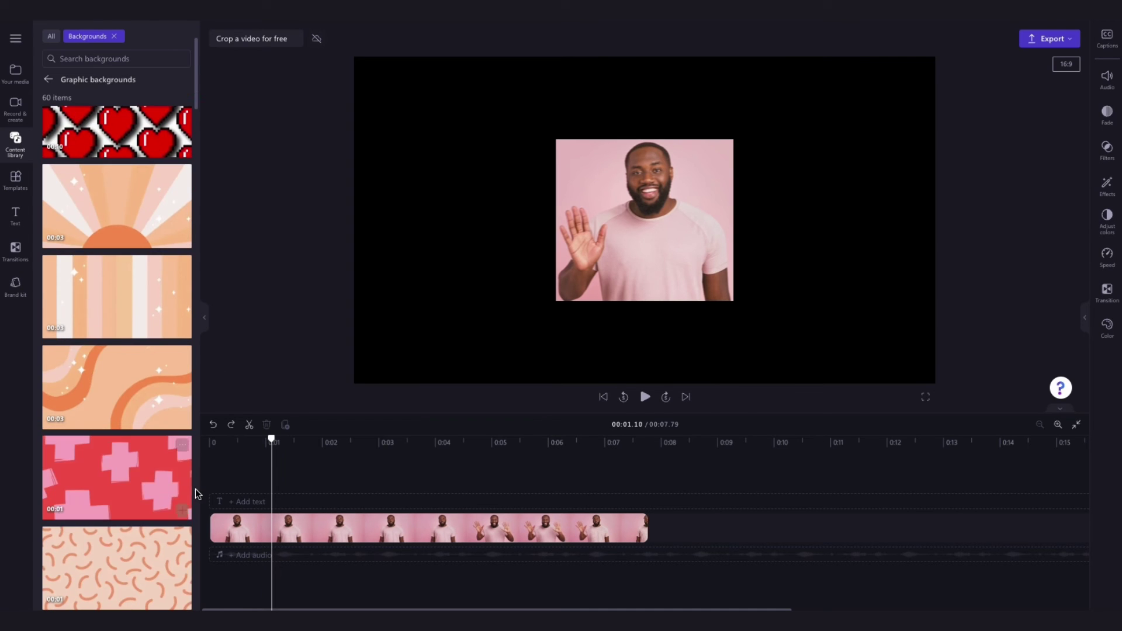
{"action": "scroll", "coordinate": [198, 489], "scroll_direction": "down", "scroll_amount": 10}
{"action": "scroll", "coordinate": [198, 489], "scroll_direction": "down", "scroll_amount": 10}
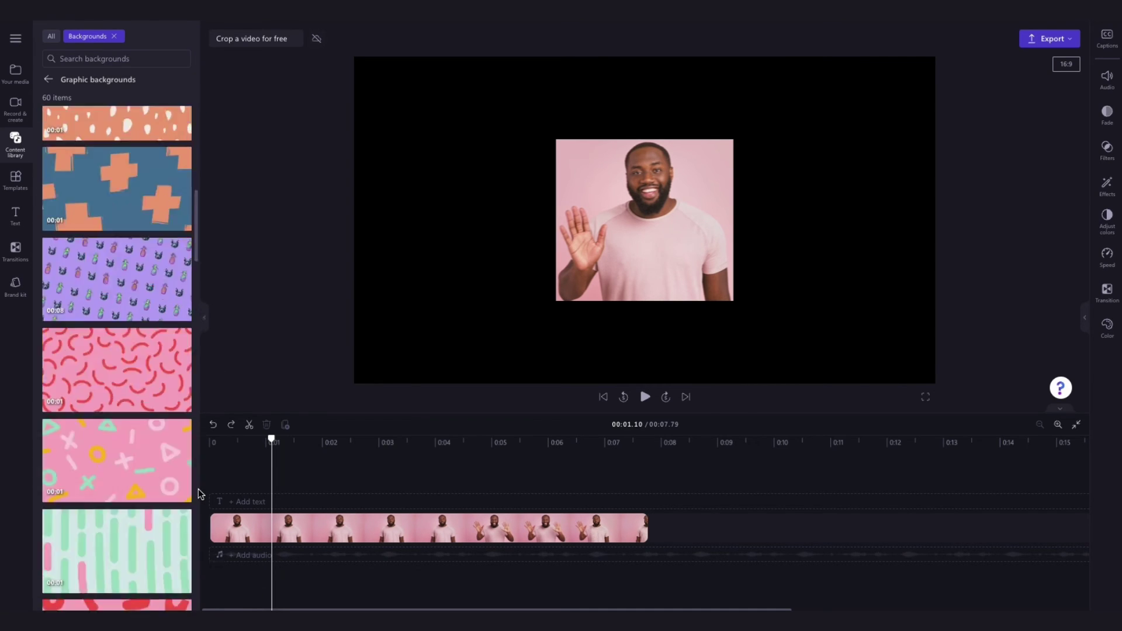
{"action": "mouse_move", "coordinate": [131, 343]}
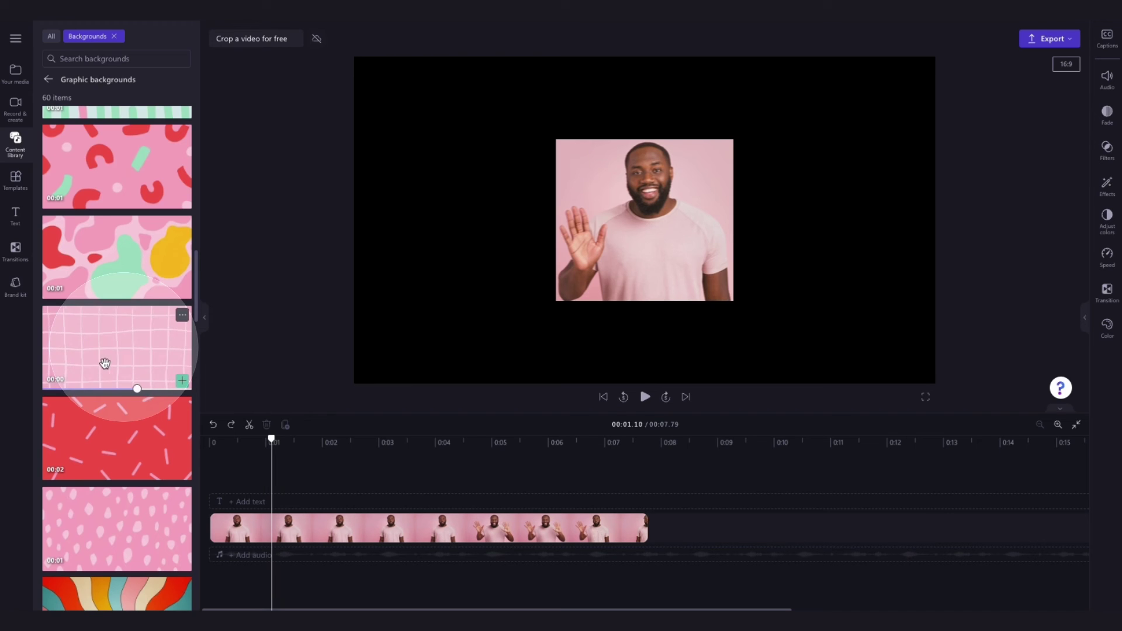
{"action": "left_click_drag", "start_coordinate": [101, 346], "coordinate": [247, 564]}
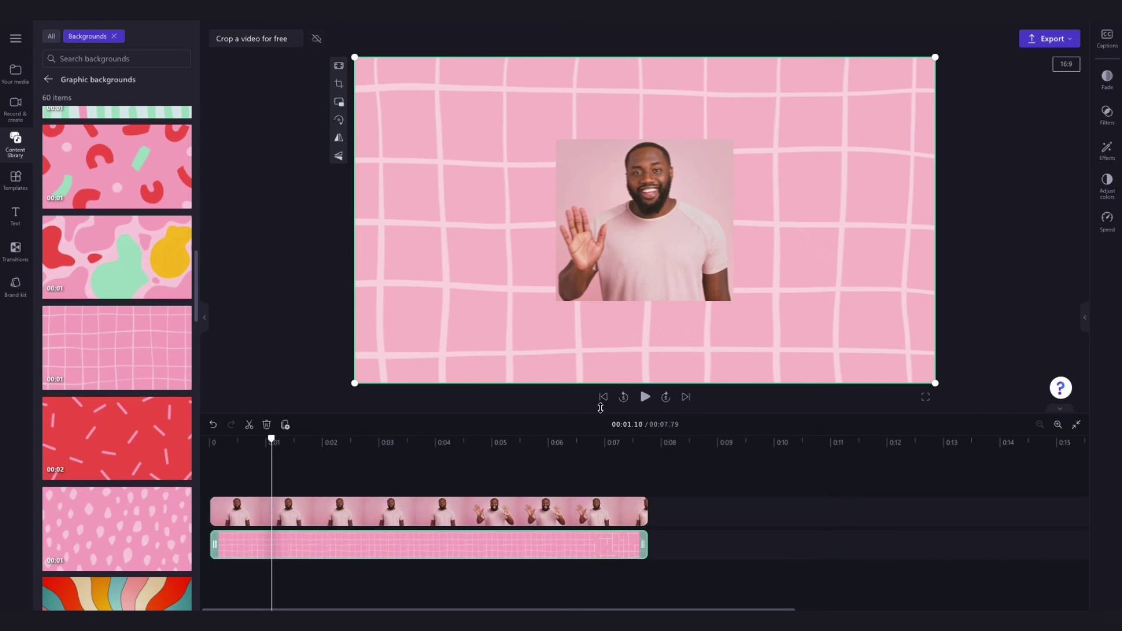
{"action": "left_click", "coordinate": [645, 397]}
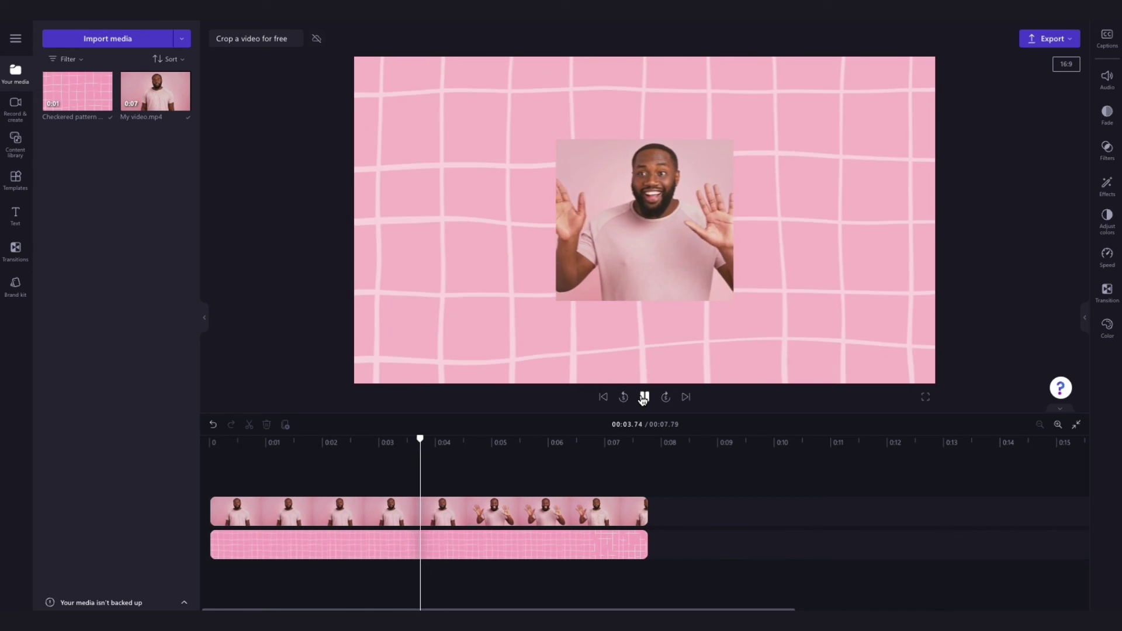
Export the video as a 19.37 MB MP4 and save it to Documents
{"action": "left_click", "coordinate": [643, 398]}
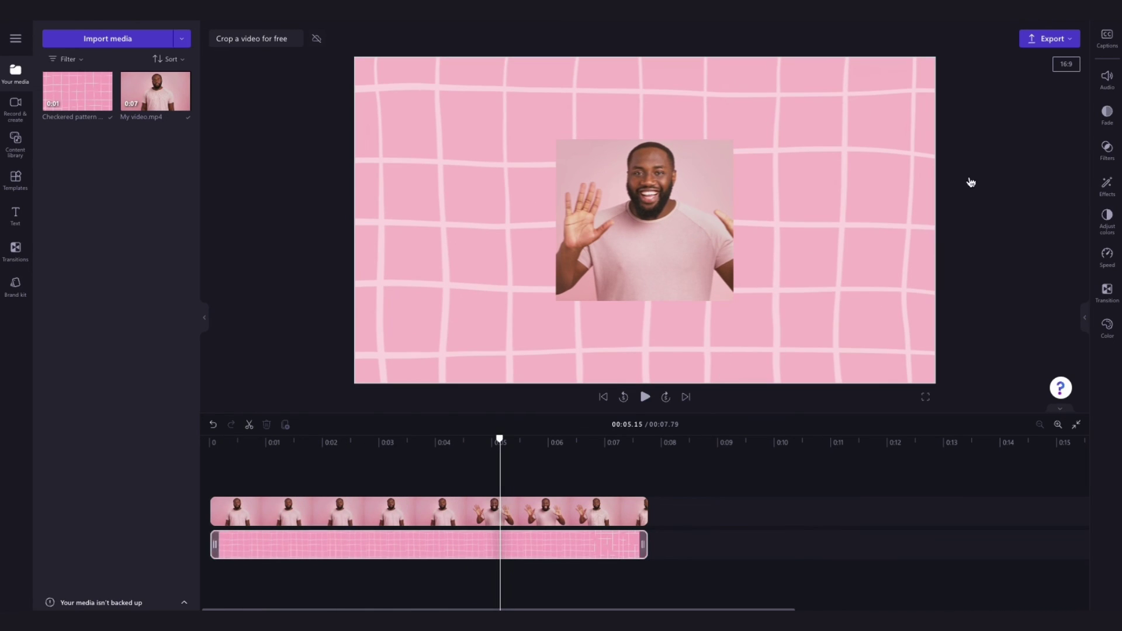
{"action": "left_click", "coordinate": [1055, 40]}
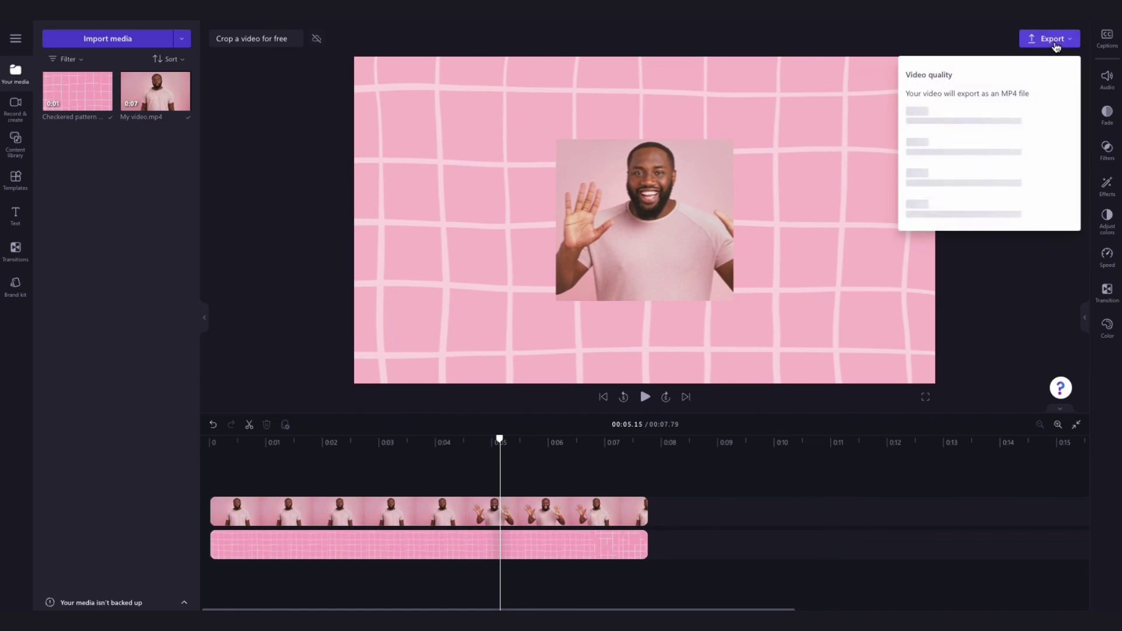
{"action": "left_click", "coordinate": [971, 200]}
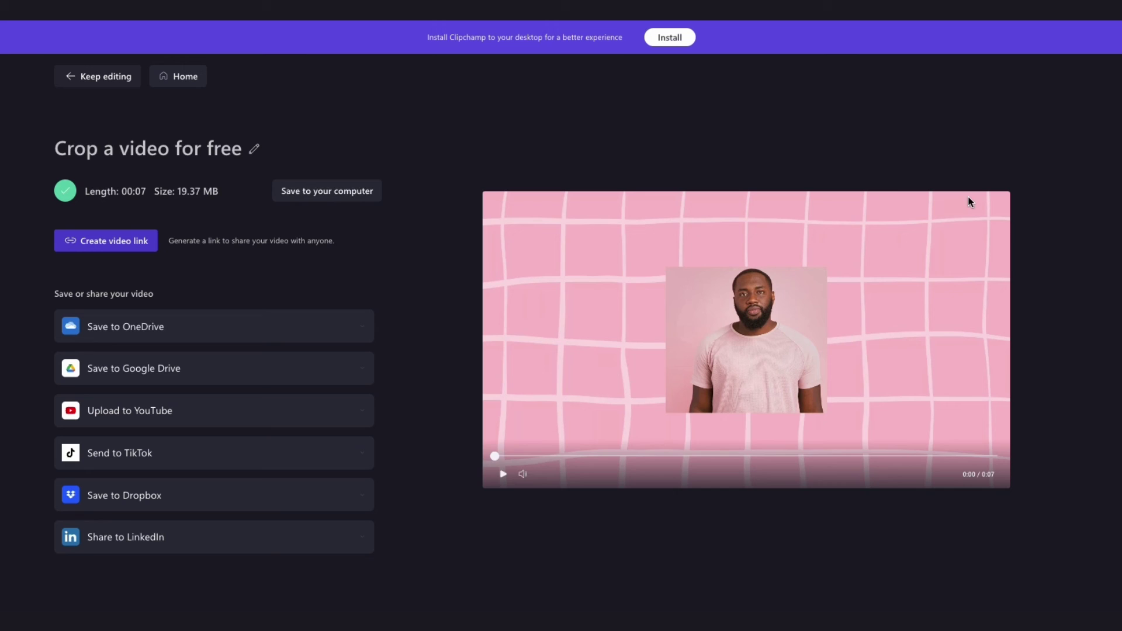
{"action": "left_click", "coordinate": [334, 198]}
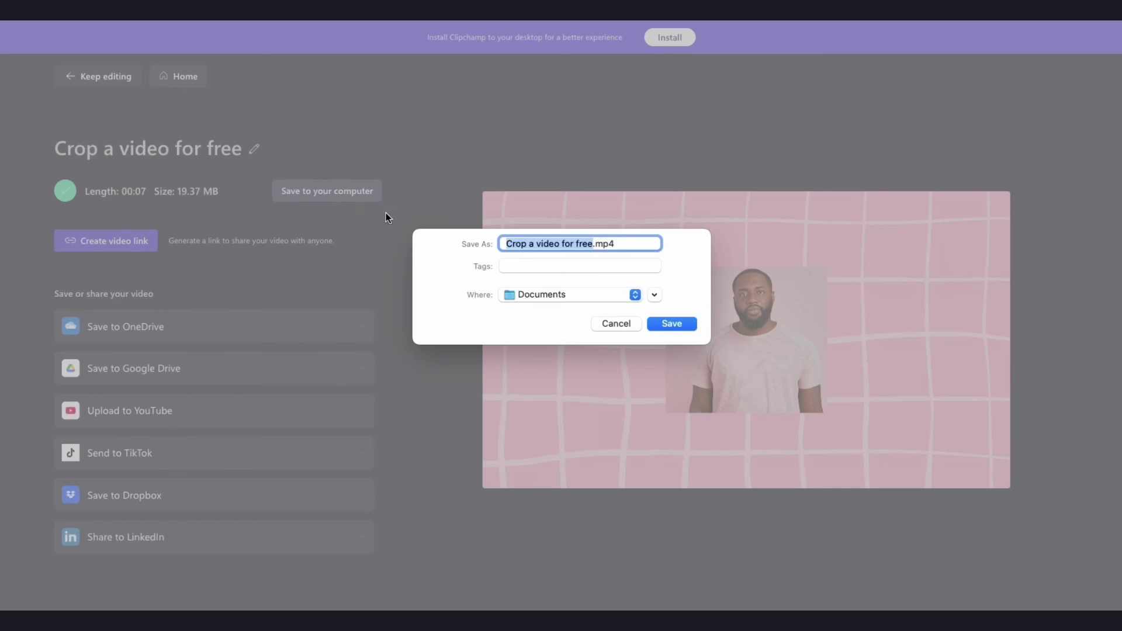
{"action": "left_click", "coordinate": [671, 323]}
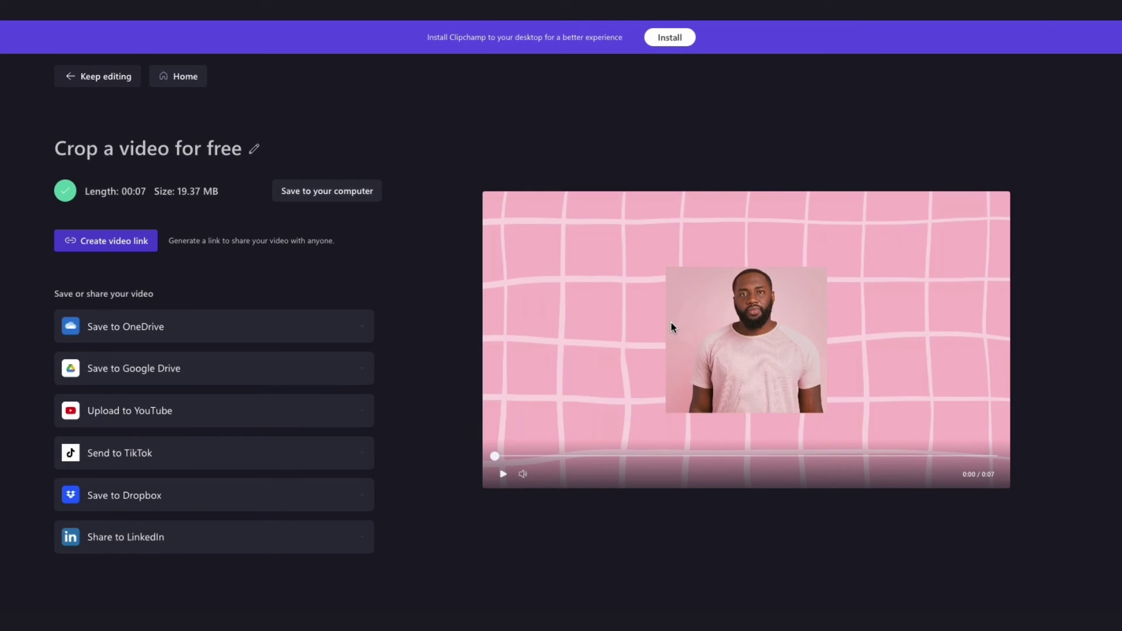